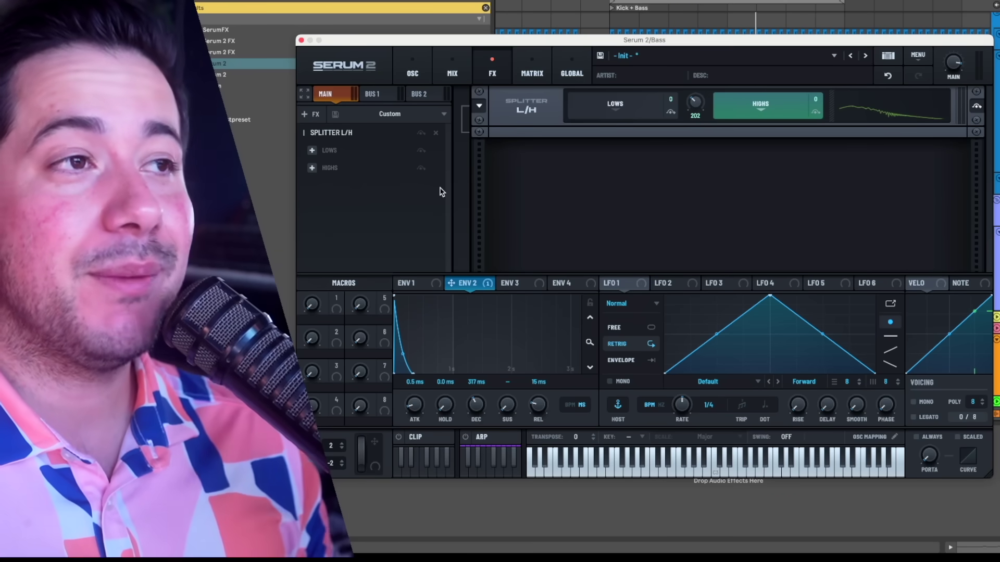
- Check the splitter's lows and highs bands, then remove the Splitter L/H from the rack
click(619, 107)
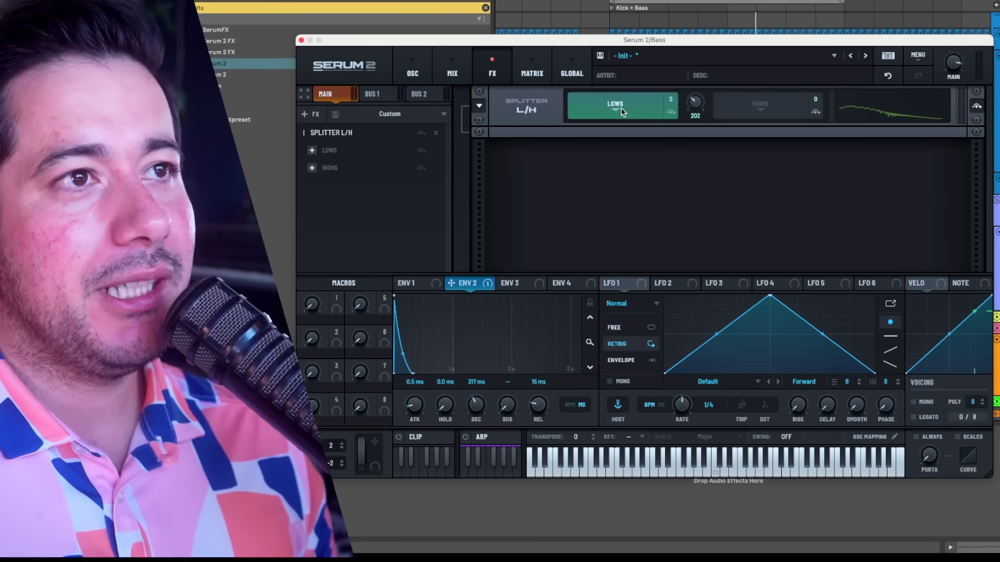
click(779, 116)
mouse_move(693, 110)
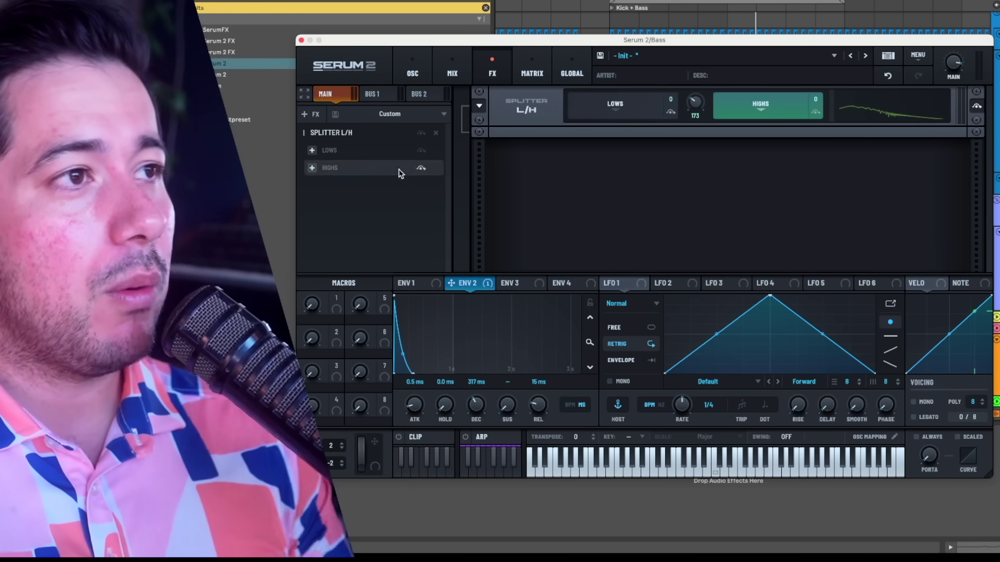
right_click(376, 193)
mouse_move(396, 197)
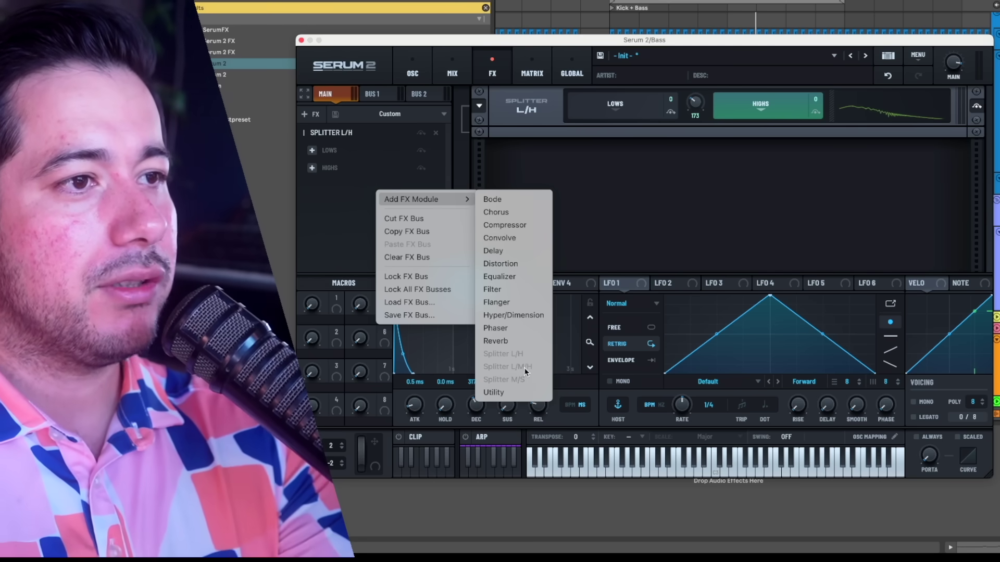
click(347, 234)
click(436, 132)
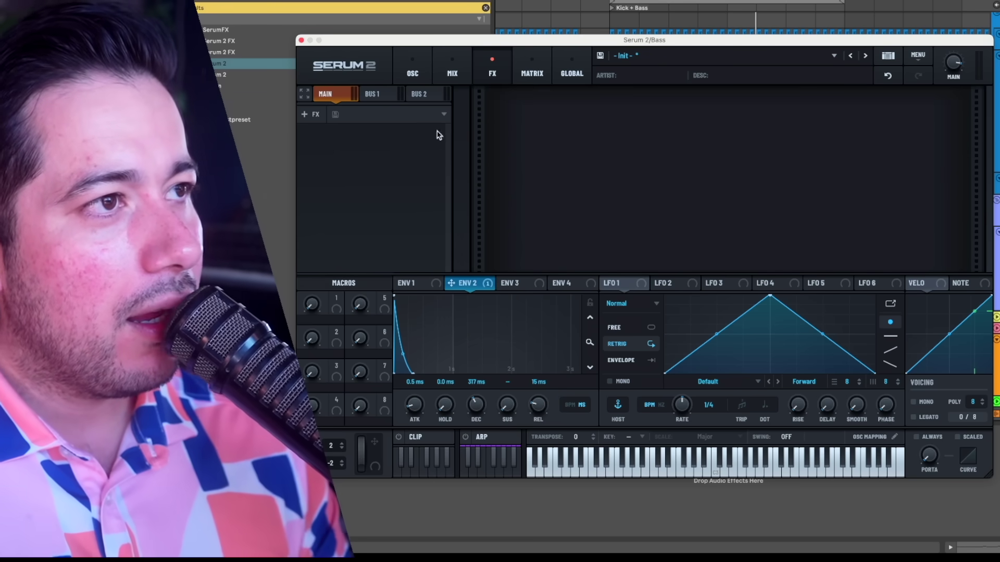
- Add a Splitter L/M/H, view its mids band, then remove it
right_click(366, 150)
mouse_move(367, 152)
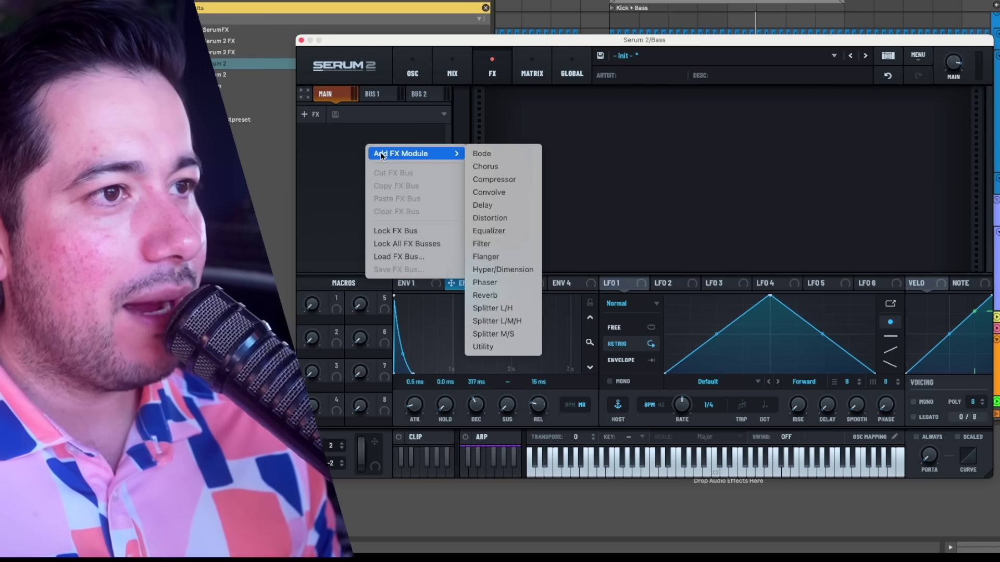
click(495, 322)
click(687, 106)
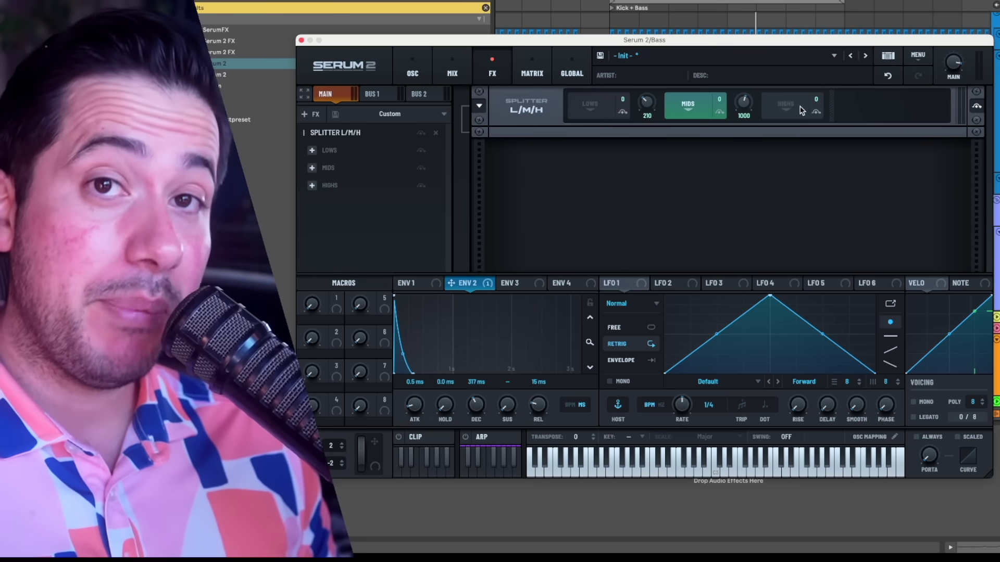
click(435, 132)
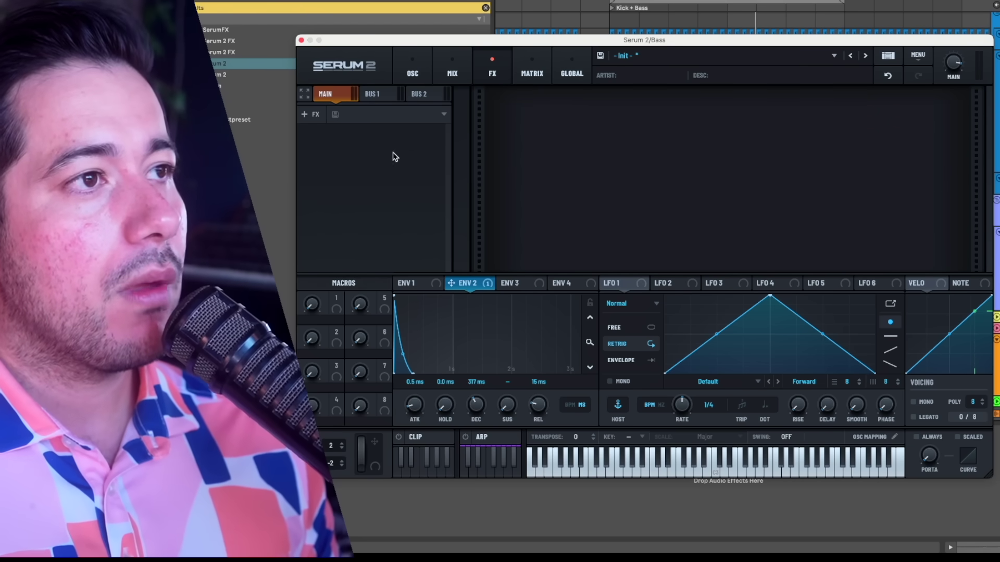
- Add a Splitter M/S, then remove it, leaving the Main FX bus empty
right_click(393, 156)
mouse_move(443, 161)
click(552, 345)
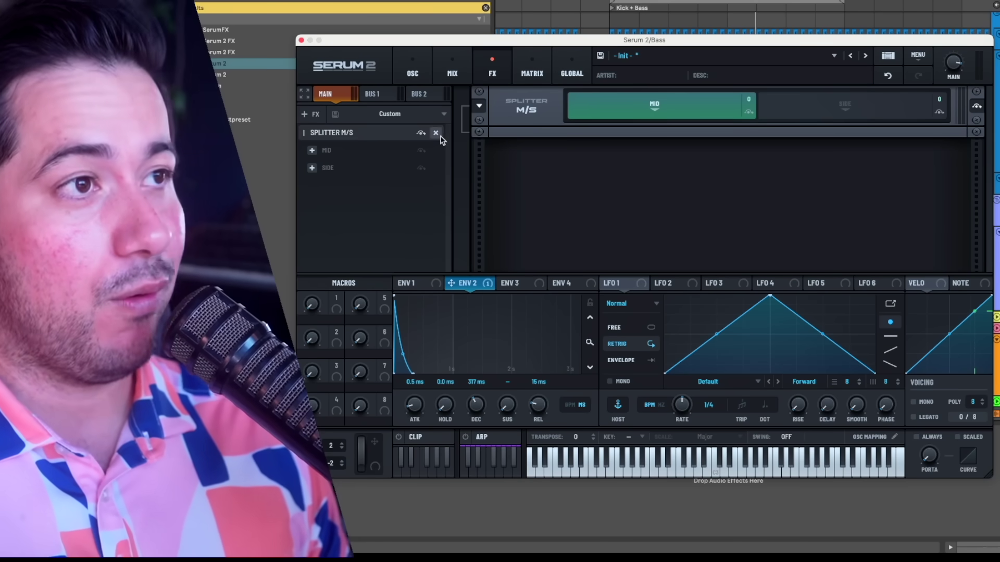
click(436, 133)
- Add a Splitter L/H with its crossover at about 156 Hz, select HIGHS and start playback
right_click(375, 148)
mouse_move(426, 159)
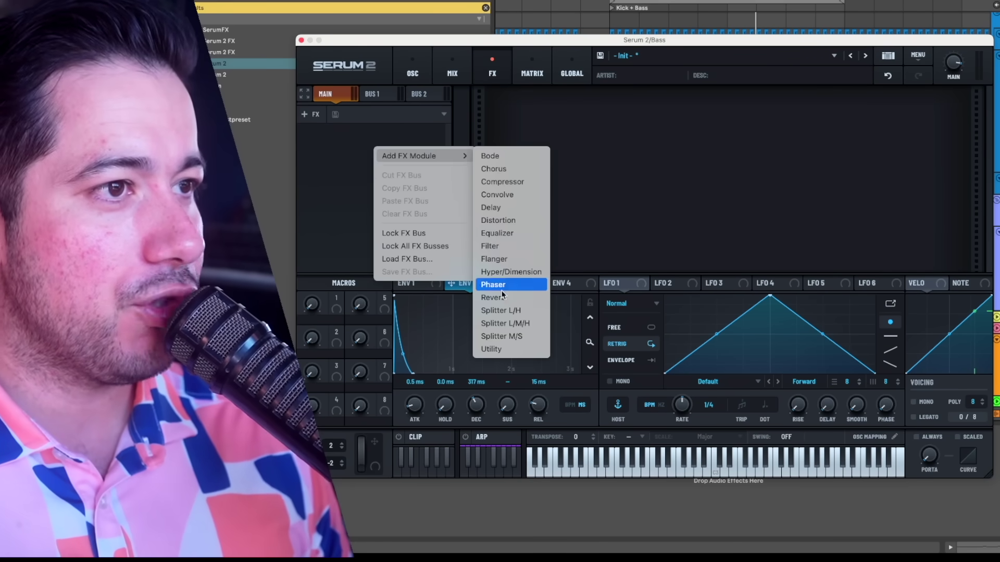
click(501, 310)
drag(698, 110, 695, 110)
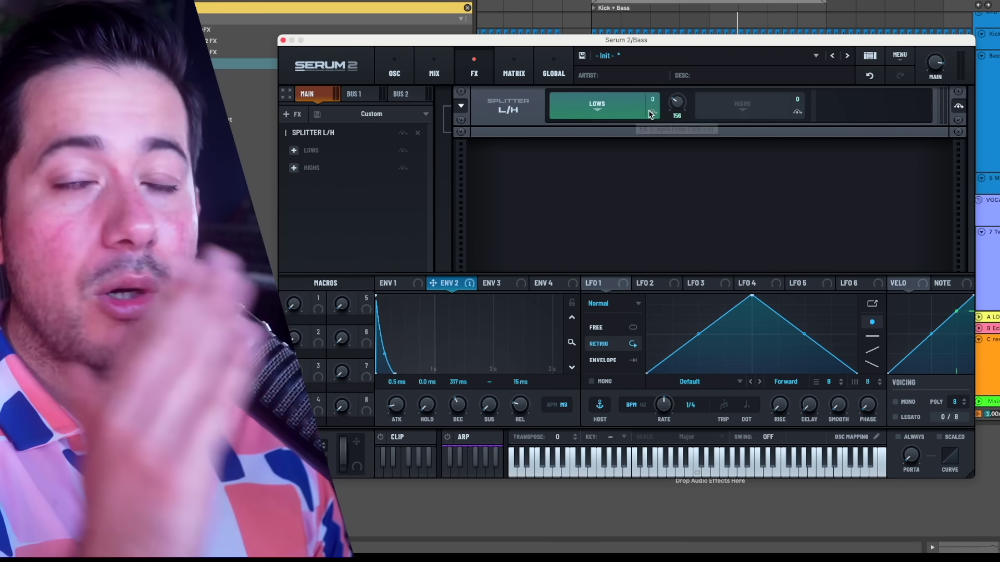
click(731, 109)
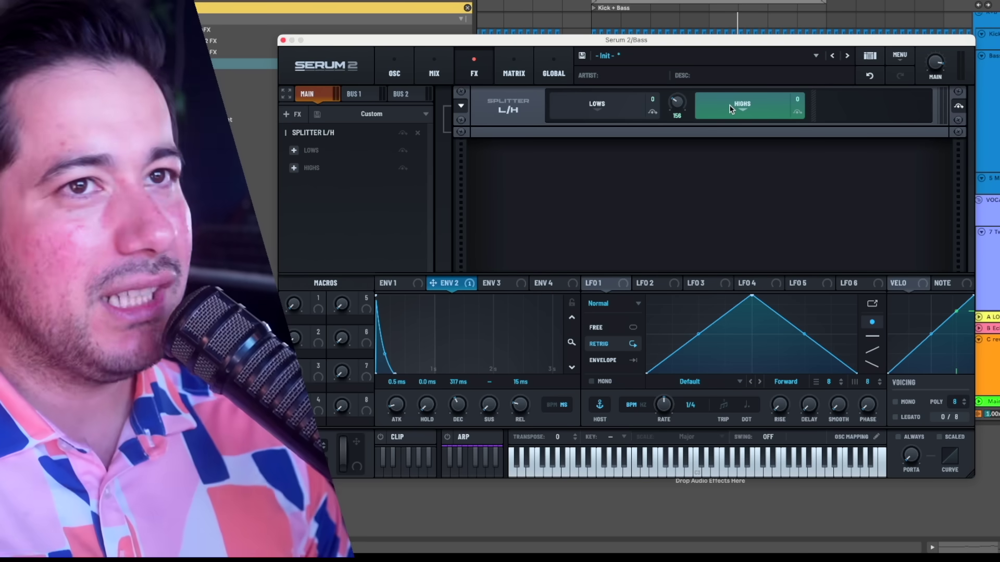
key(space)
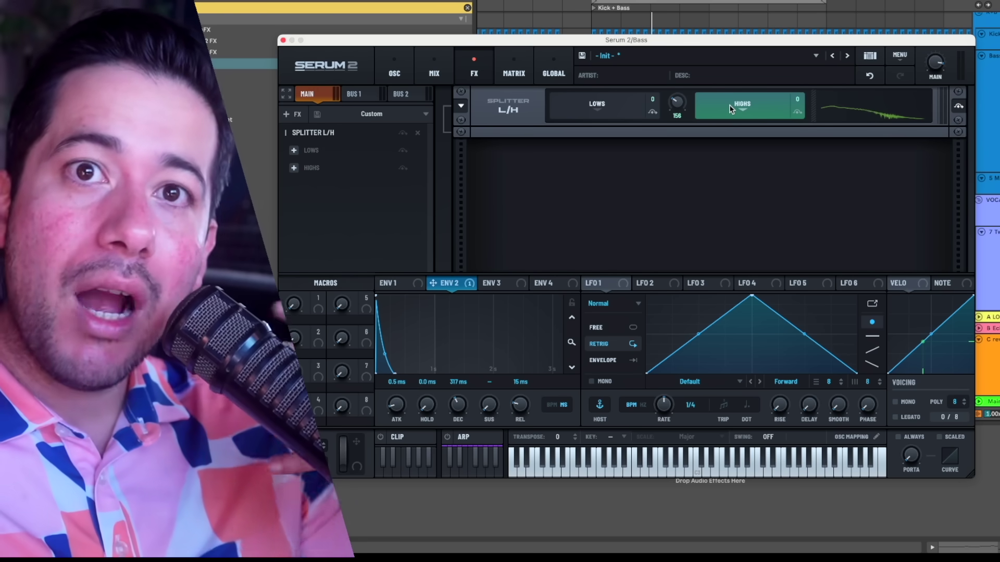
- Add a Distortion to the highs band, raise its drive to 81 %, and set the type to Rectify
click(730, 109)
click(619, 158)
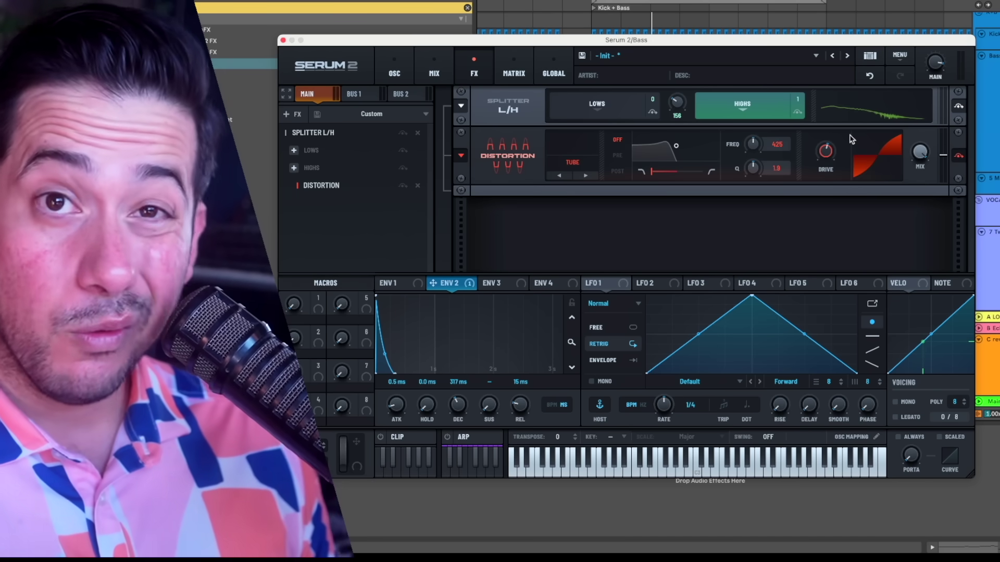
drag(828, 151, 838, 133)
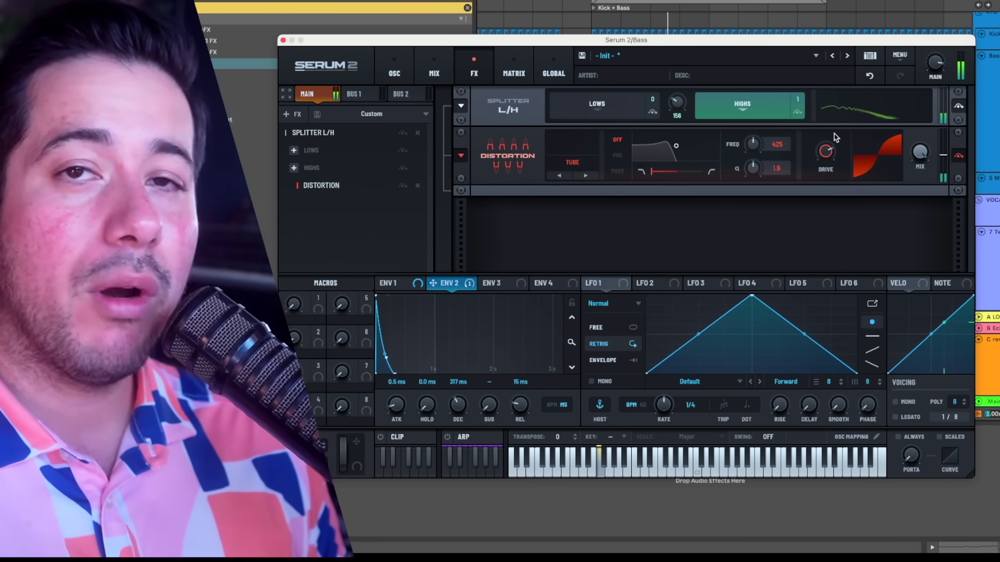
key(space)
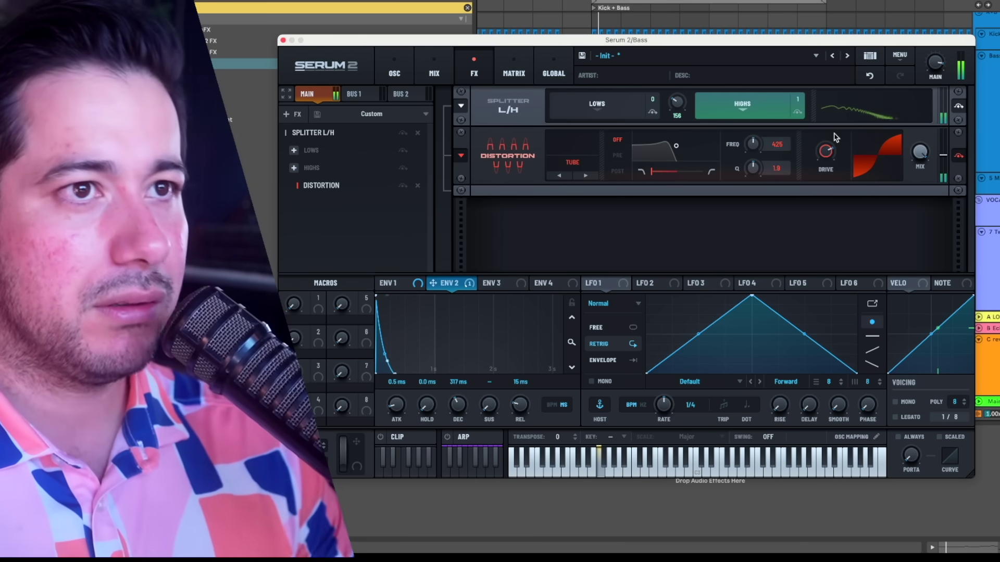
click(572, 162)
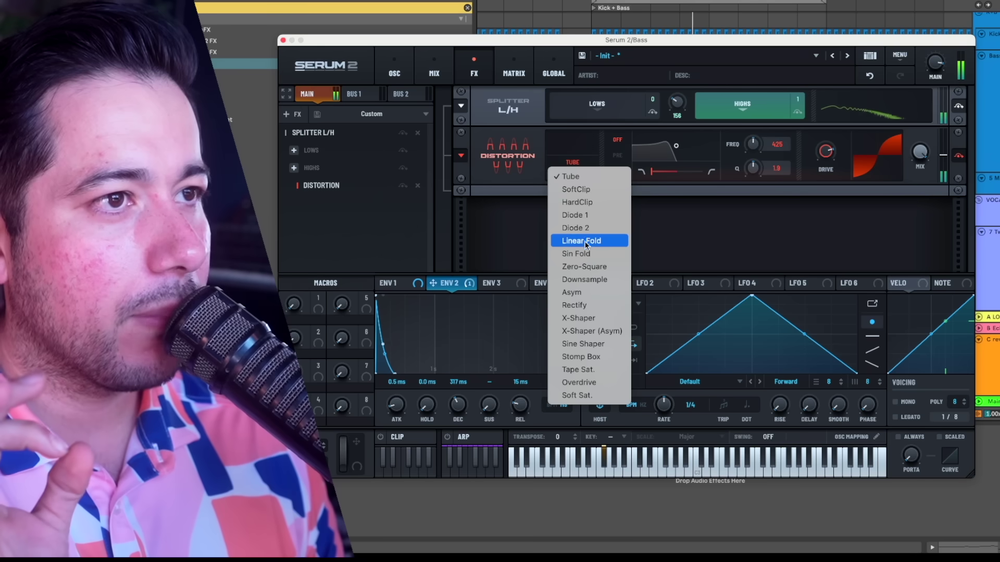
click(590, 304)
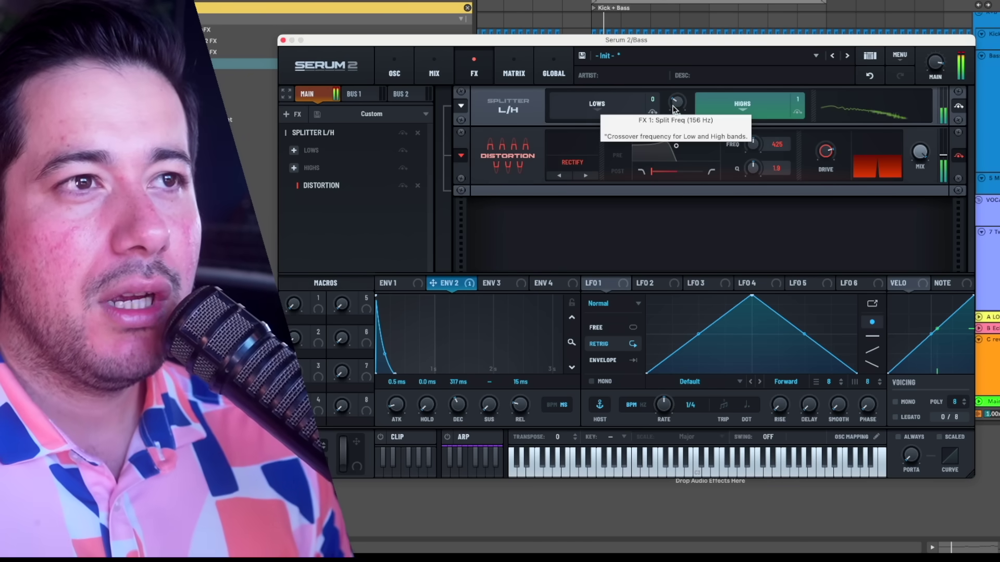
- Nudge the crossover to 161 Hz, adjust the distortion drive, and enable its post filter
drag(675, 108, 683, 85)
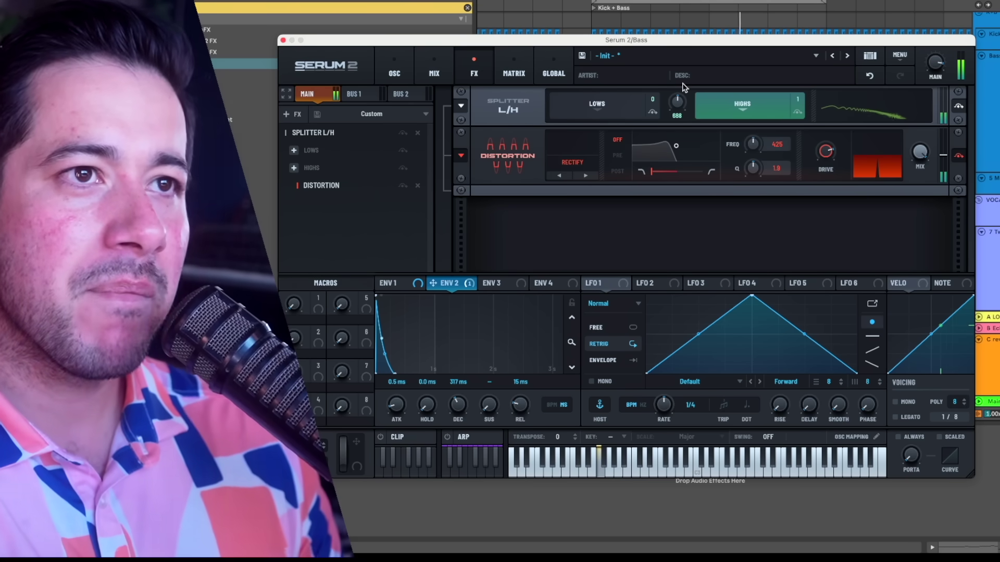
drag(820, 151, 821, 159)
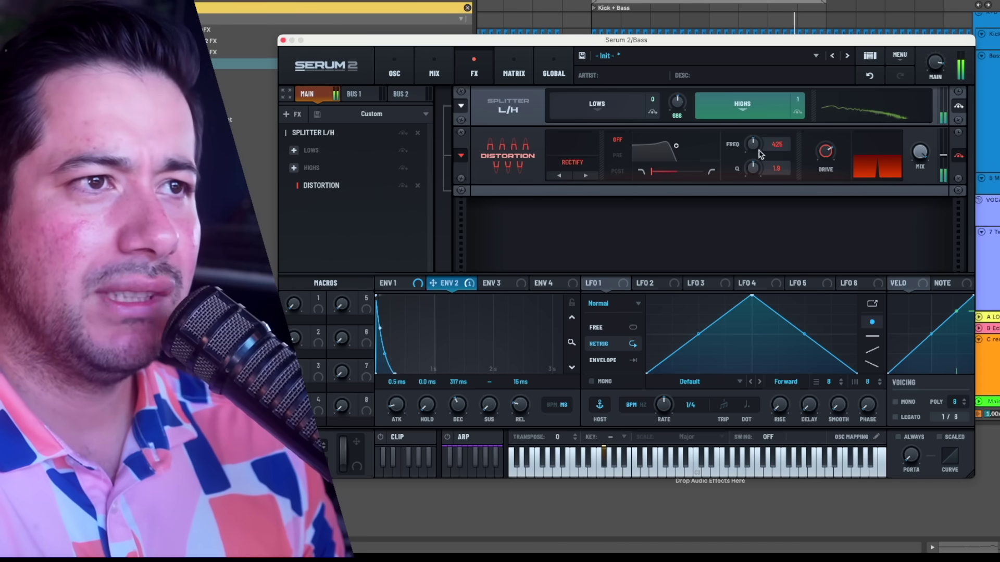
click(636, 169)
drag(680, 155, 701, 158)
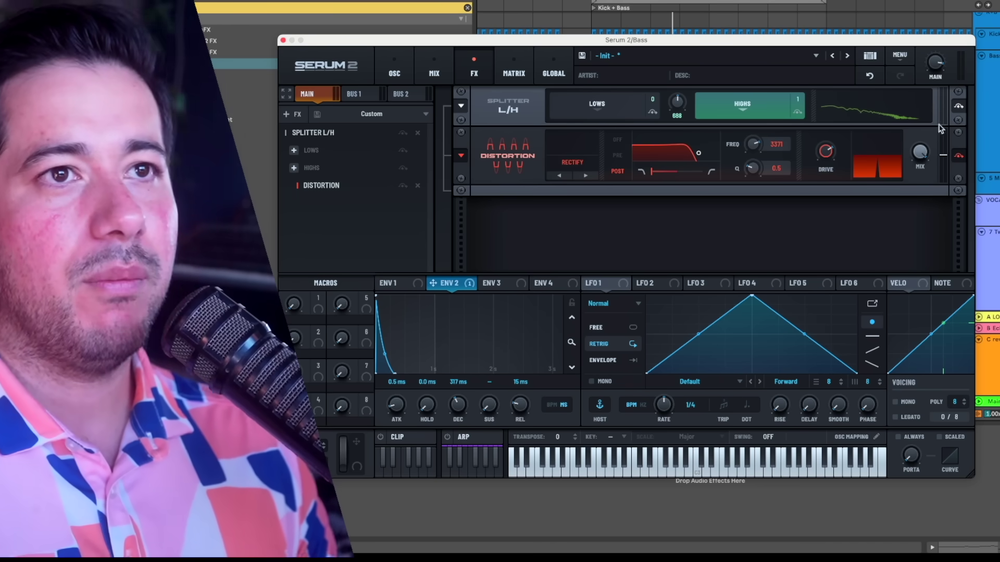
- Bypass the splitter to compare, then raise the post filter cutoff to about 15532 Hz
click(959, 107)
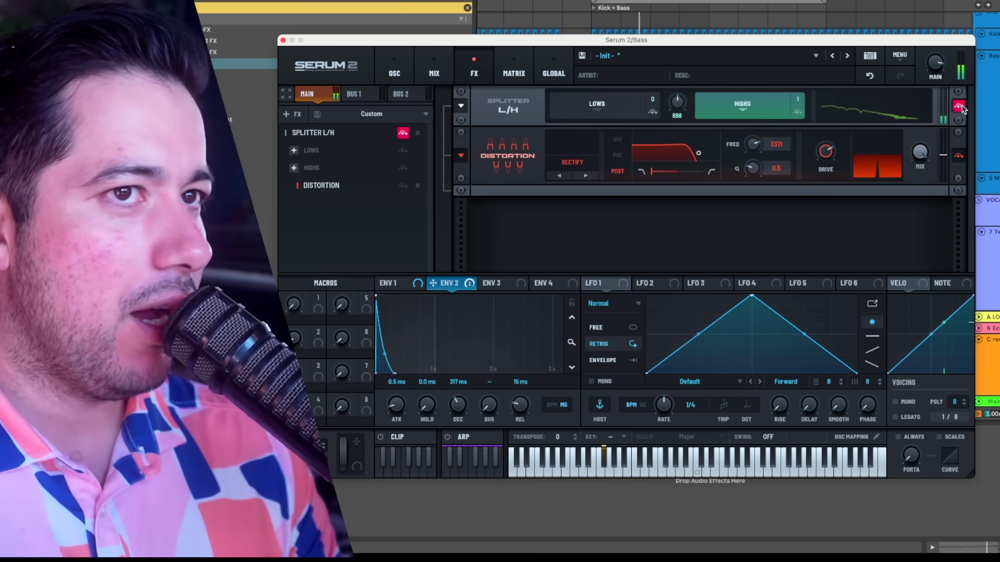
click(958, 107)
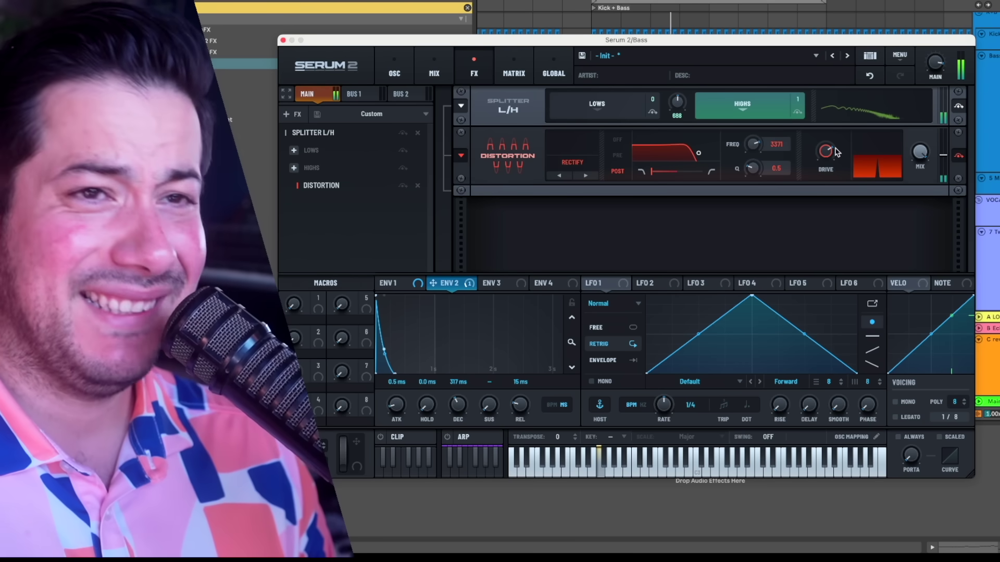
mouse_move(829, 160)
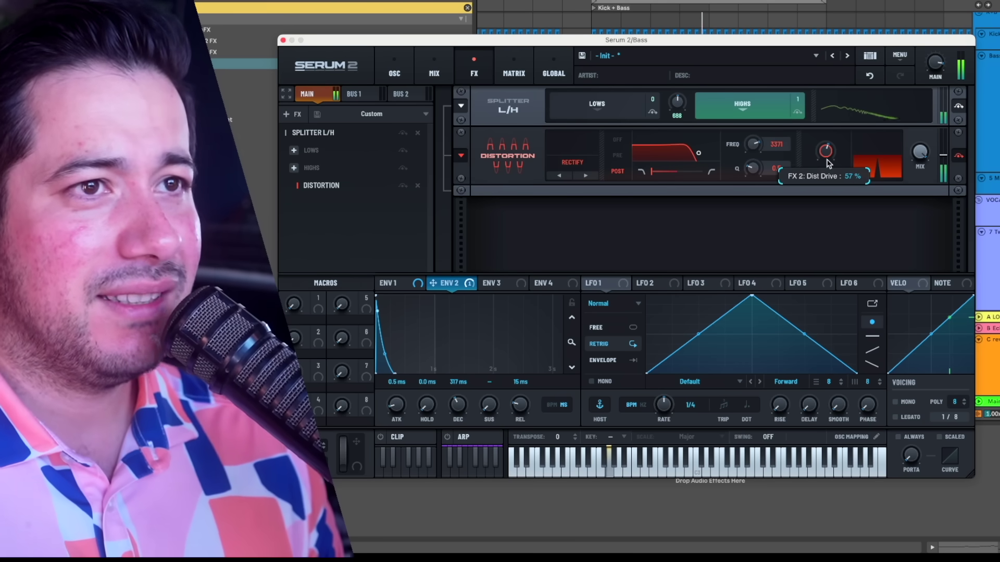
mouse_move(717, 168)
mouse_down()
mouse_move(700, 156)
mouse_move(715, 154)
mouse_up()
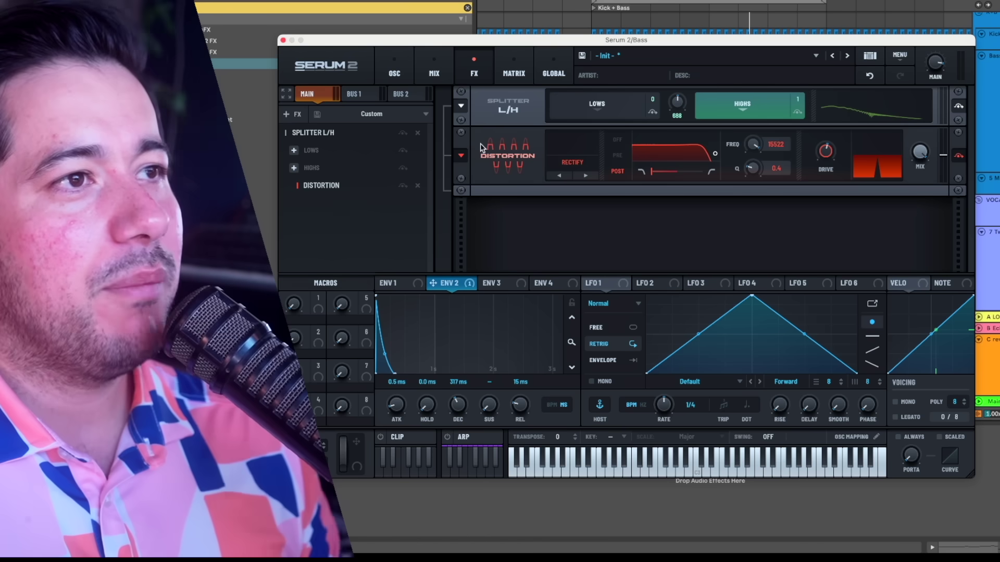
- Add a Flanger after the Distortion, raise its level to 6.9 dB, and toggle the splitter solo
click(294, 168)
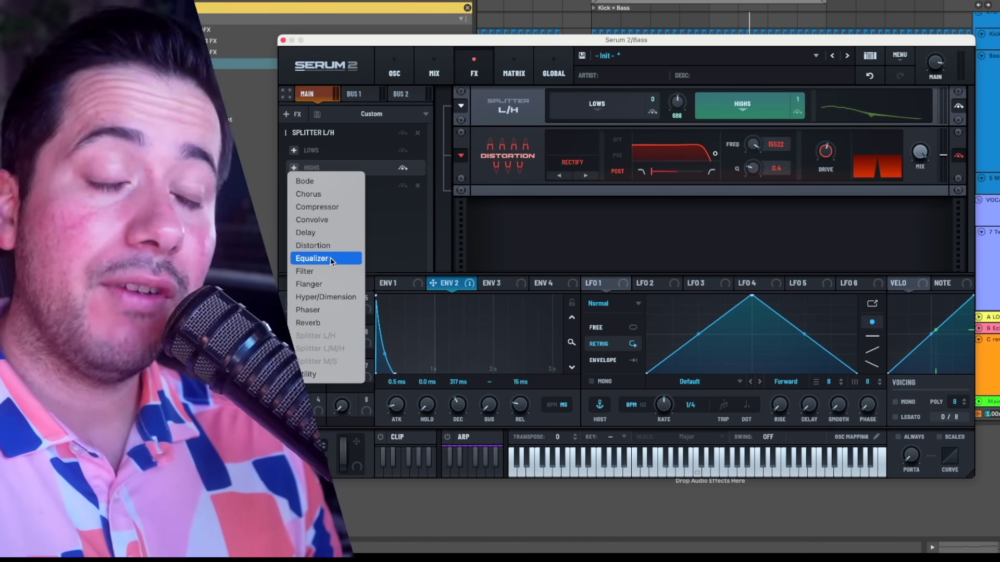
click(311, 284)
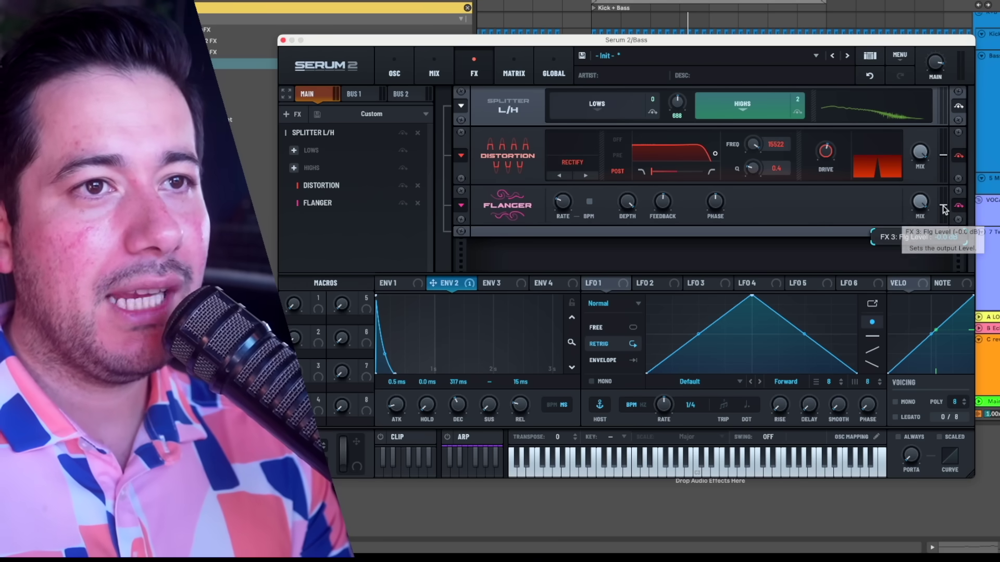
drag(943, 209, 944, 208)
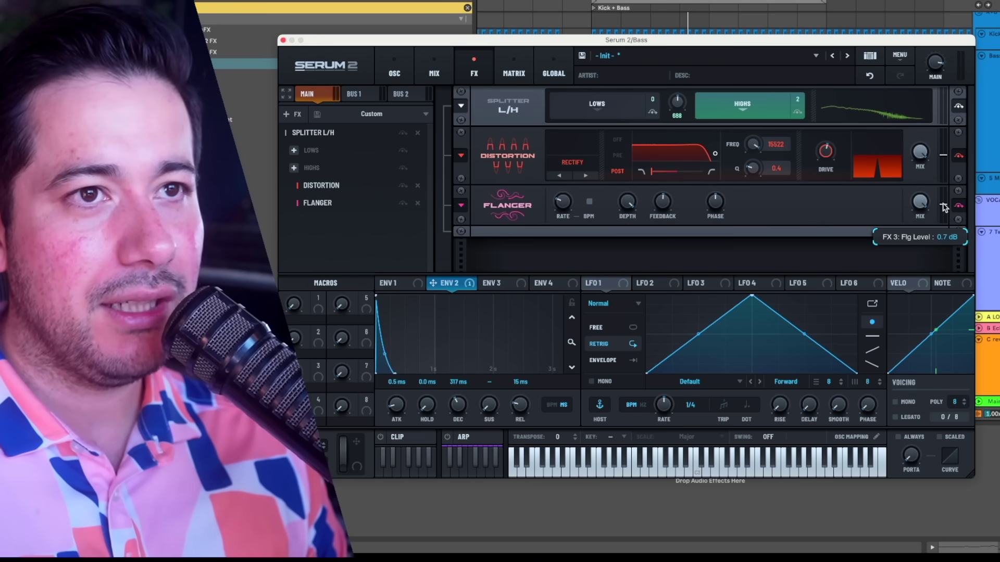
drag(944, 208, 946, 185)
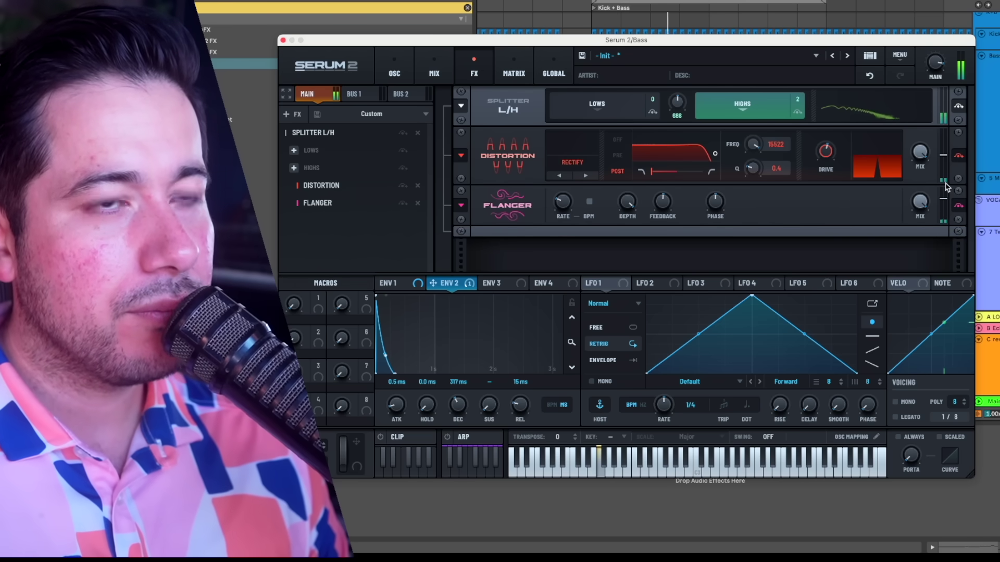
click(959, 105)
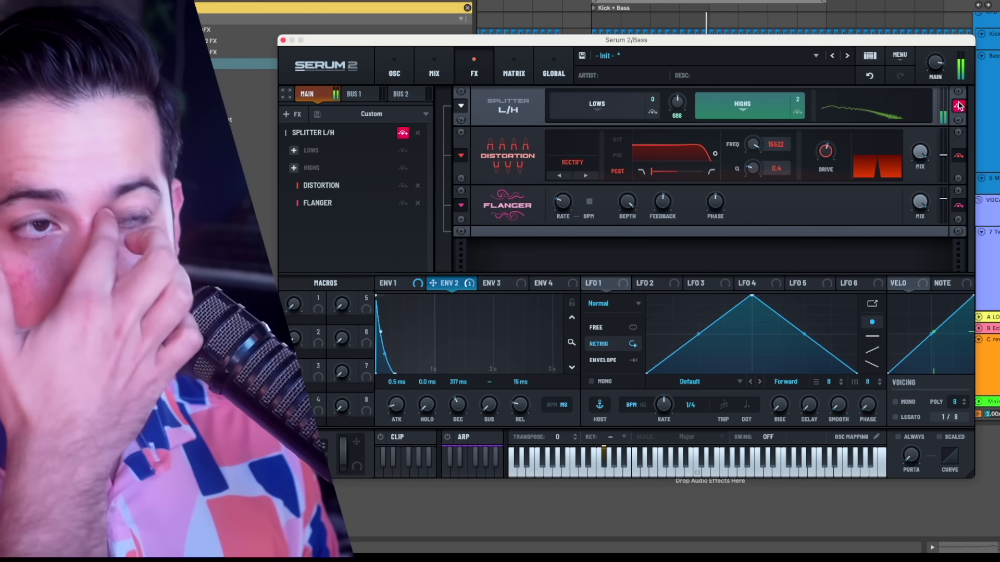
click(959, 105)
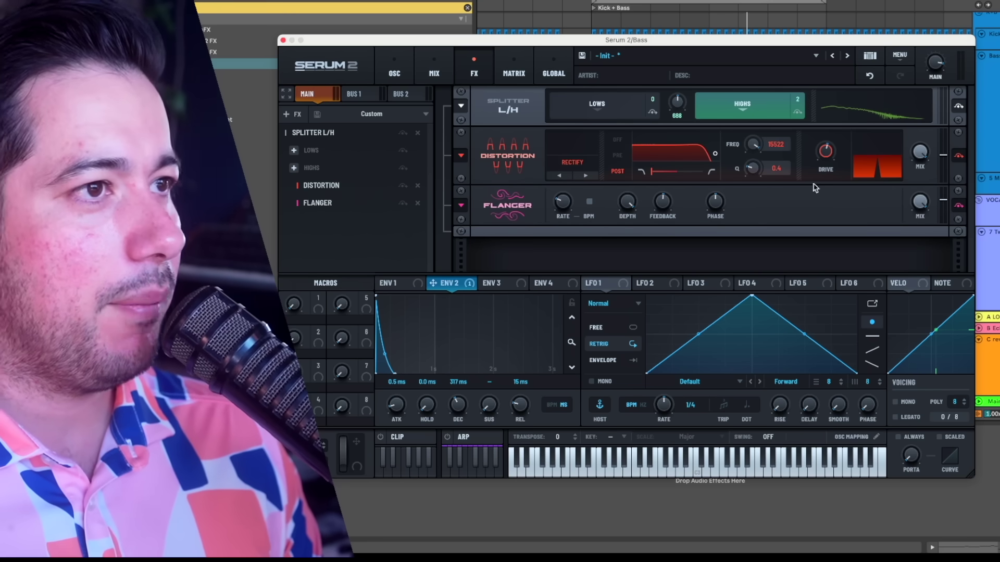
- View the lows chain, return to the highs chain, and solo the Flanger
click(317, 152)
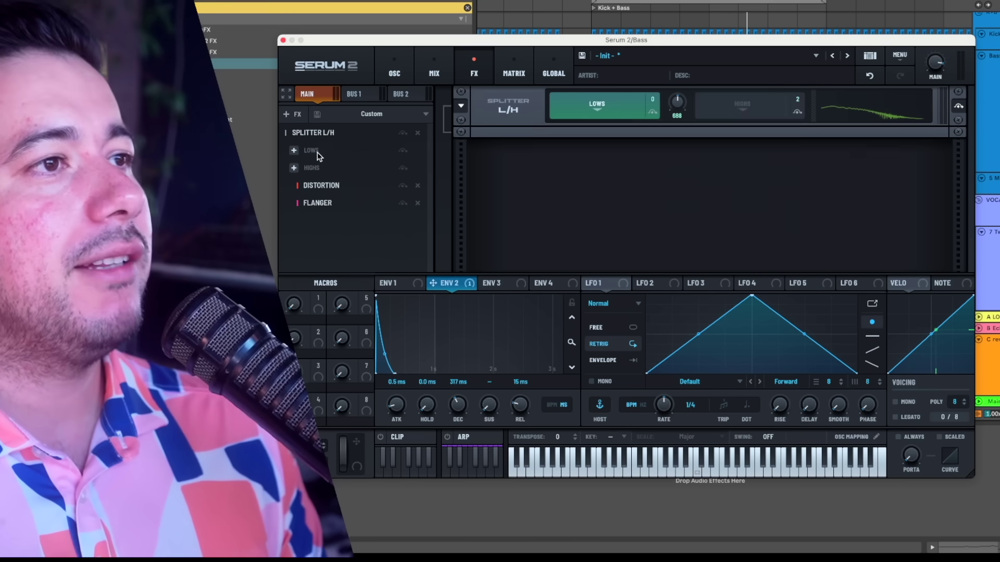
click(326, 170)
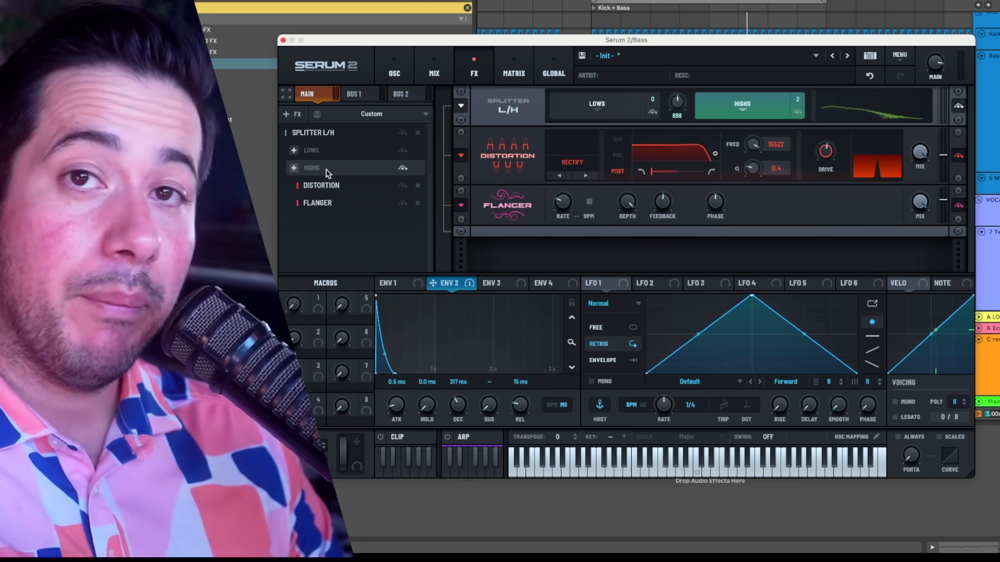
click(958, 206)
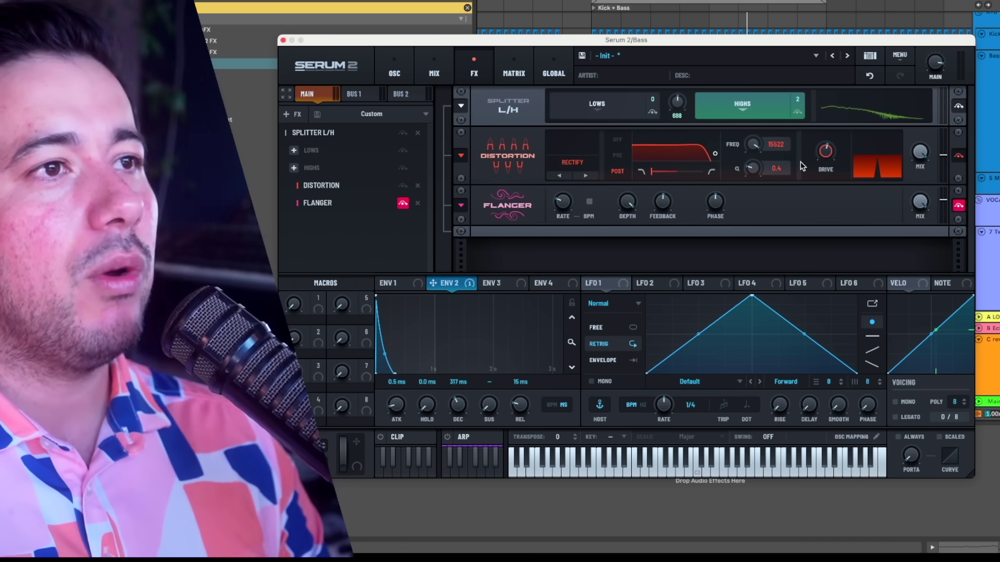
mouse_move(652, 173)
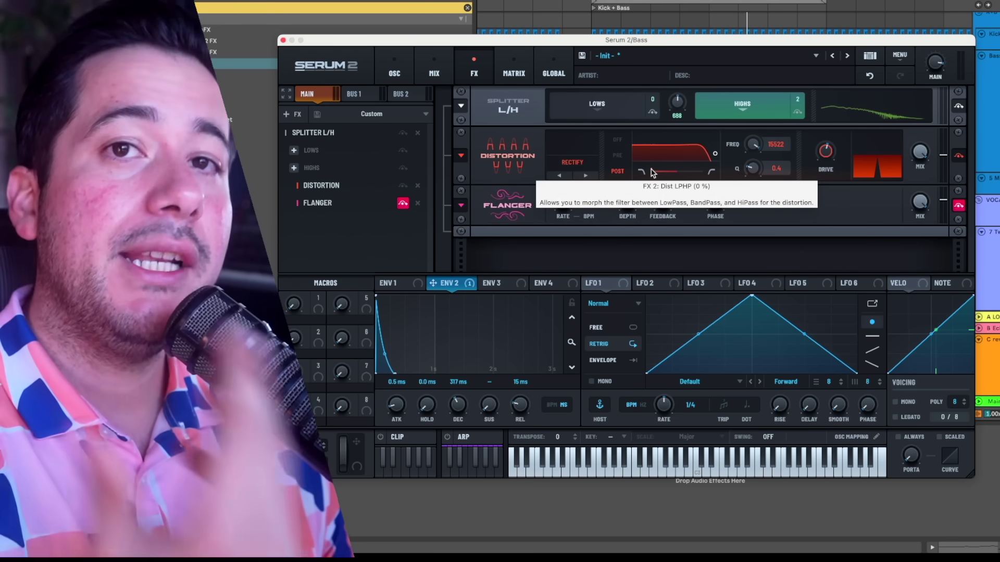
- Switch the Distortion to Stomp Box with its filter off, and lower the crossover to 366 Hz
click(585, 176)
click(585, 175)
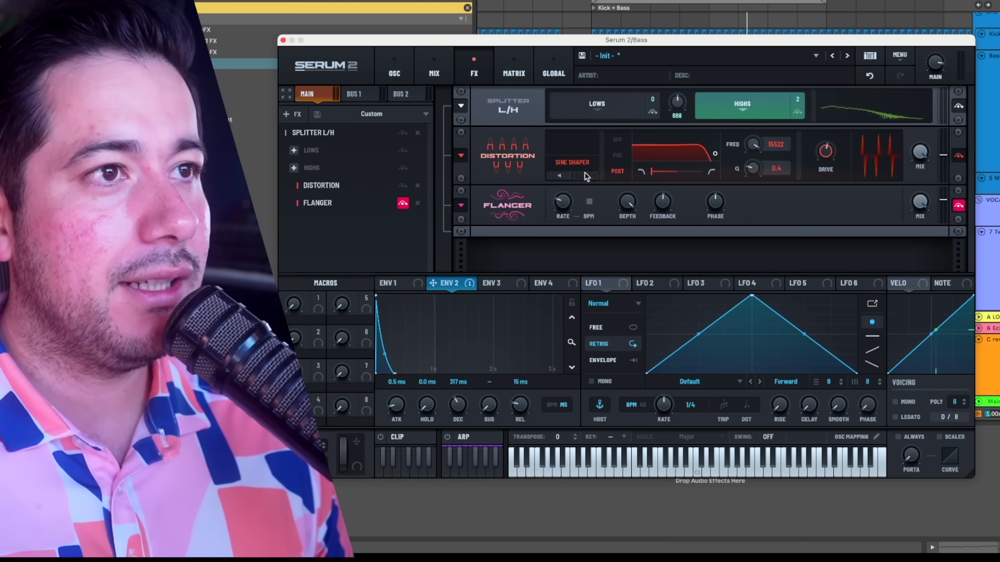
click(585, 175)
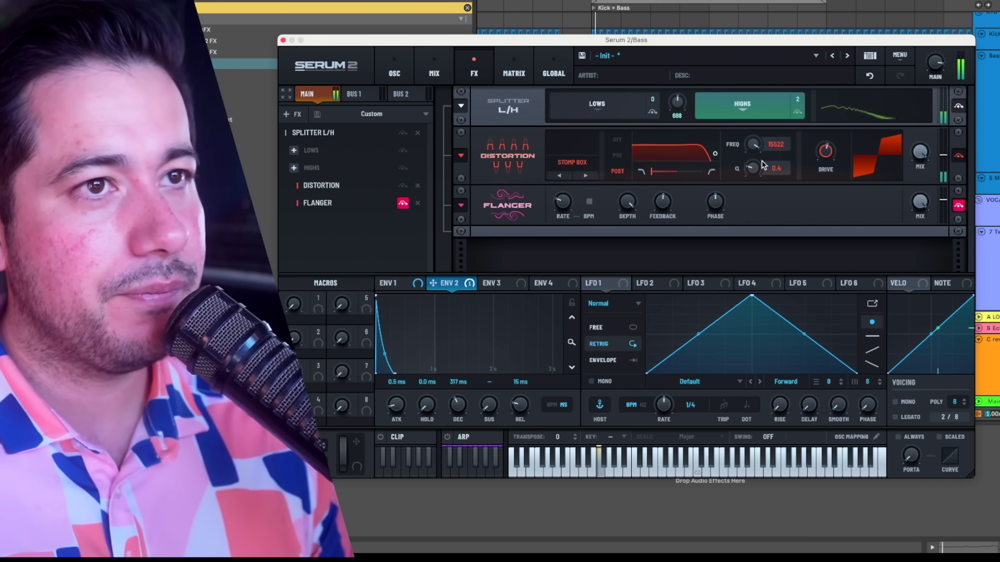
click(617, 139)
mouse_move(677, 109)
mouse_down()
mouse_move(671, 124)
mouse_move(670, 110)
mouse_up()
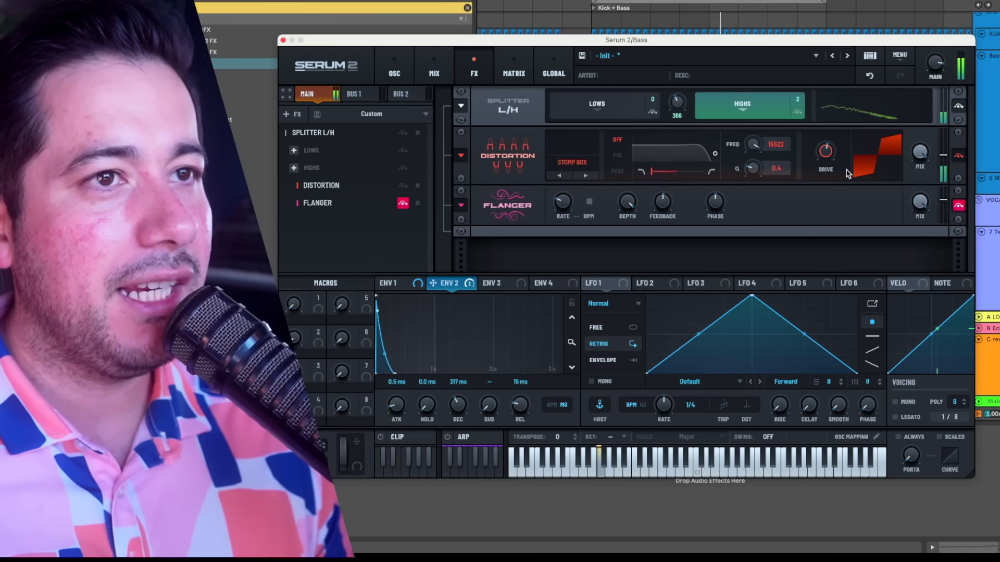
click(297, 171)
- Add an Equalizer with a high-pass low band, boost gain to 6.2 dB, and route Envelope 2 to Distortion drive
click(314, 259)
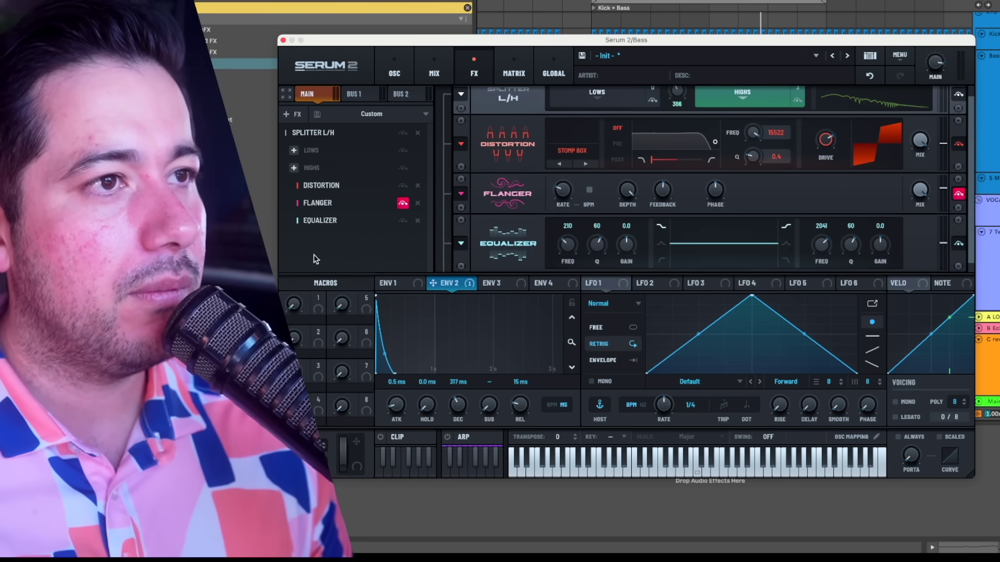
click(661, 253)
mouse_move(582, 235)
mouse_down()
mouse_move(586, 252)
mouse_move(572, 229)
mouse_move(597, 196)
mouse_move(612, 219)
mouse_move(605, 252)
mouse_move(601, 234)
mouse_move(570, 238)
mouse_up()
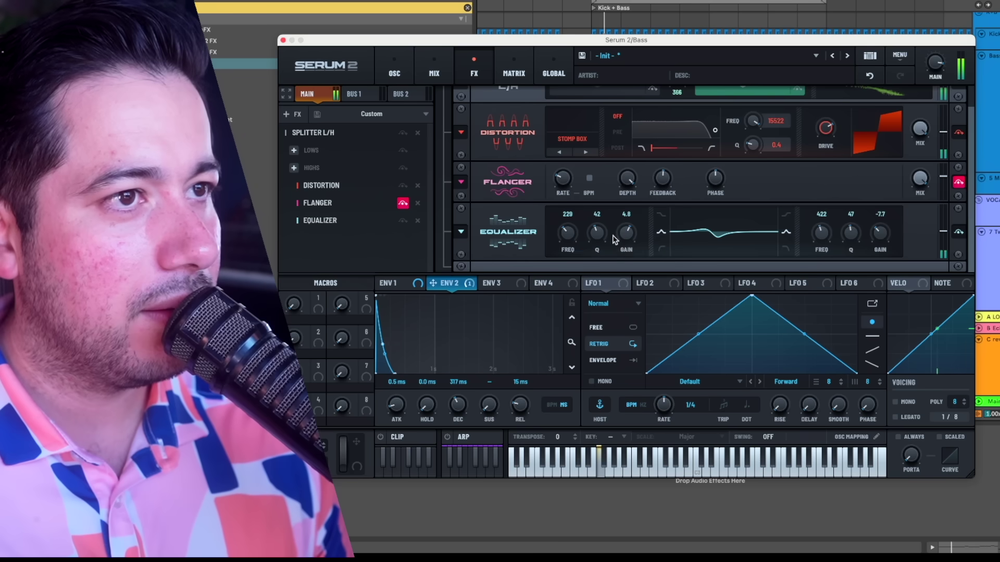
drag(624, 235, 625, 235)
drag(826, 141, 808, 158)
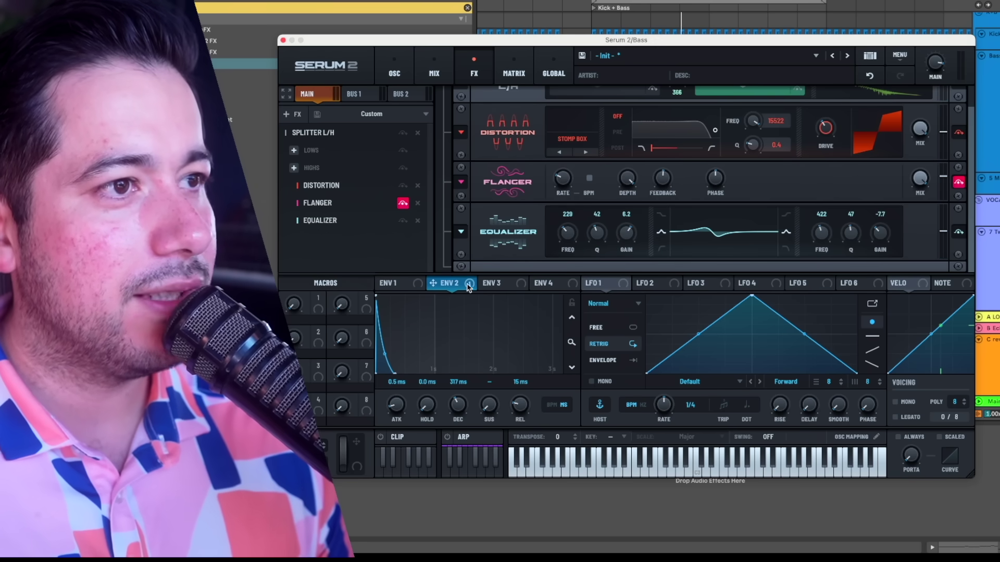
drag(468, 286, 817, 117)
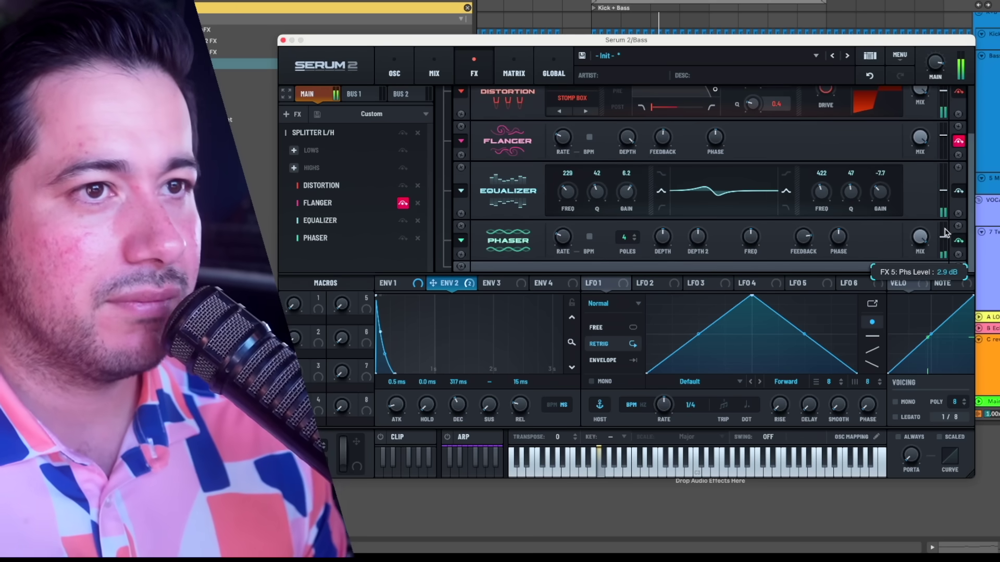
- Add a Chorus at the end of the highs chain, lower its mix to about 38 %, and solo the Splitter L/H
click(294, 167)
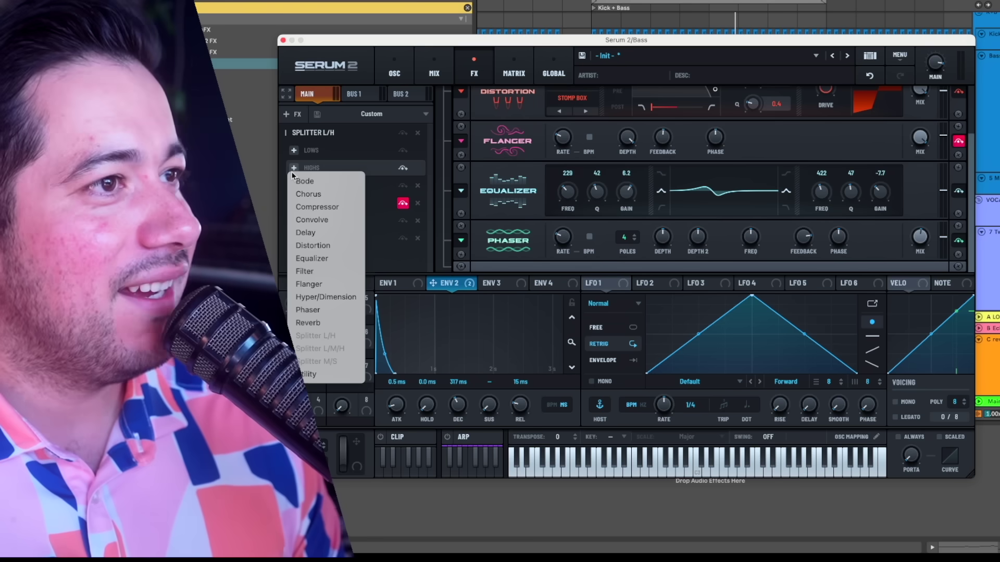
click(308, 194)
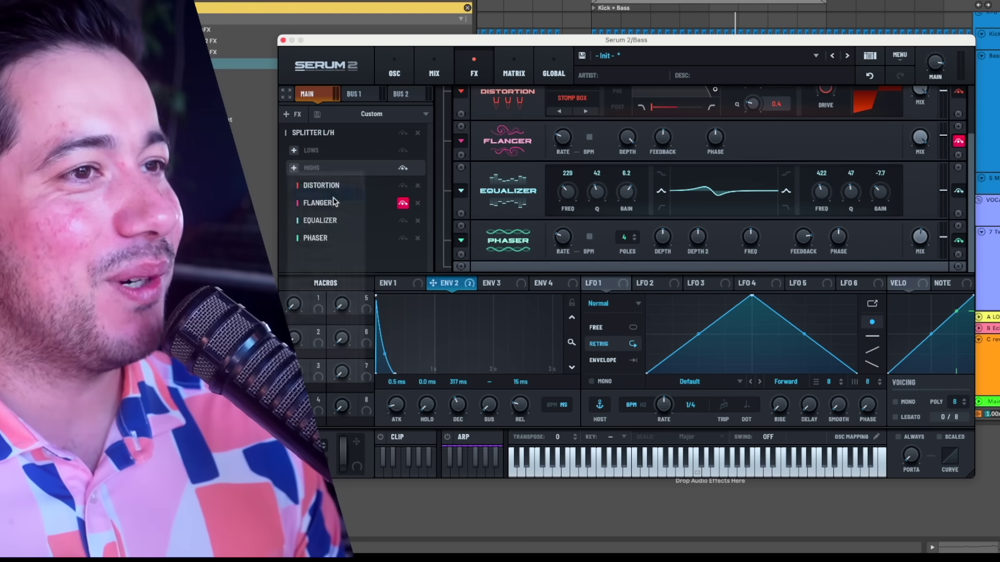
mouse_move(915, 243)
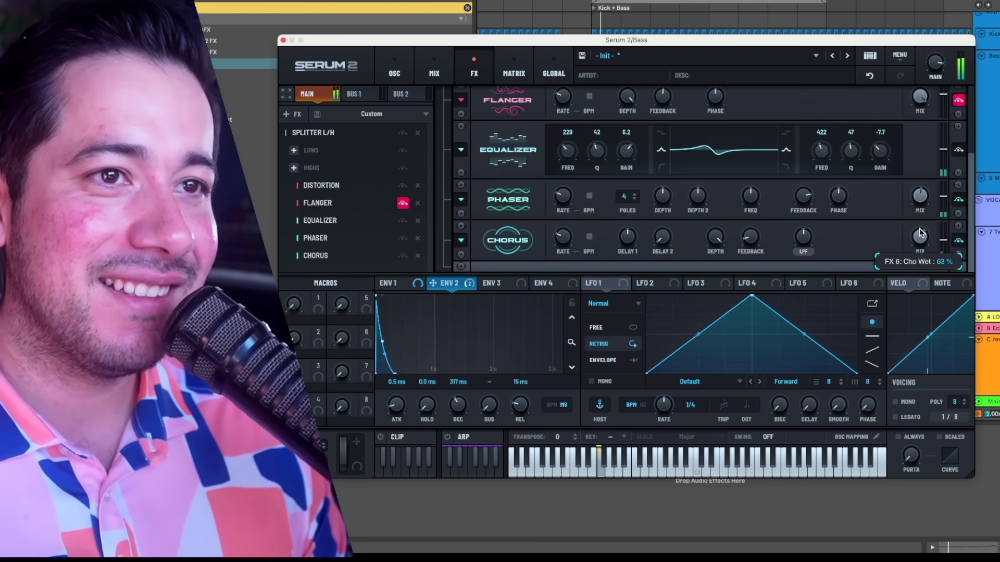
mouse_move(802, 246)
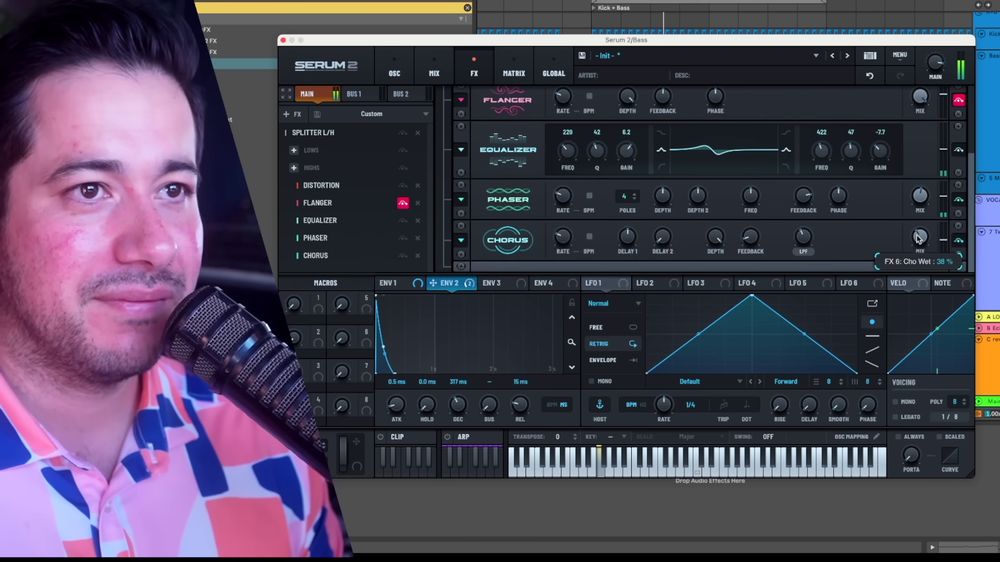
click(403, 135)
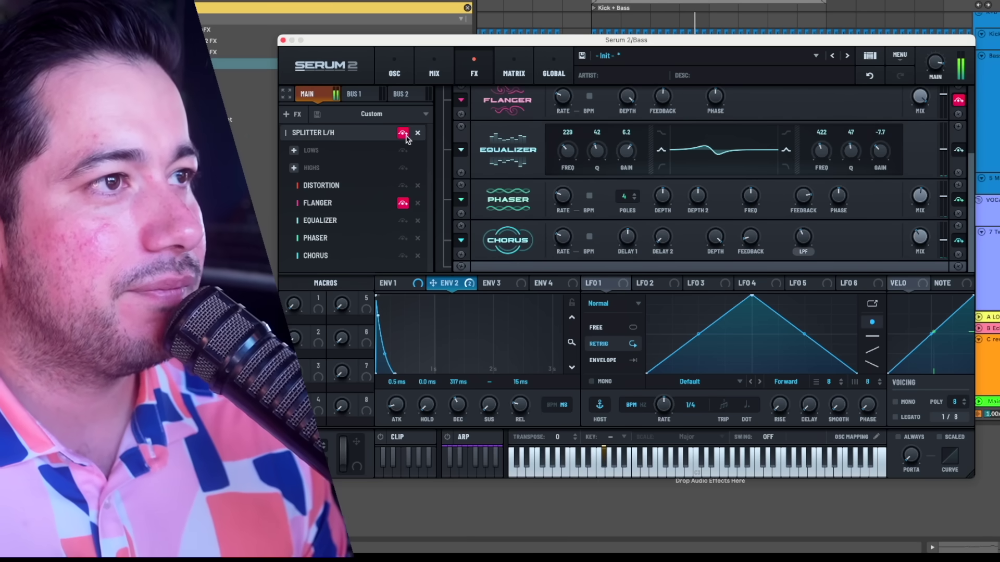